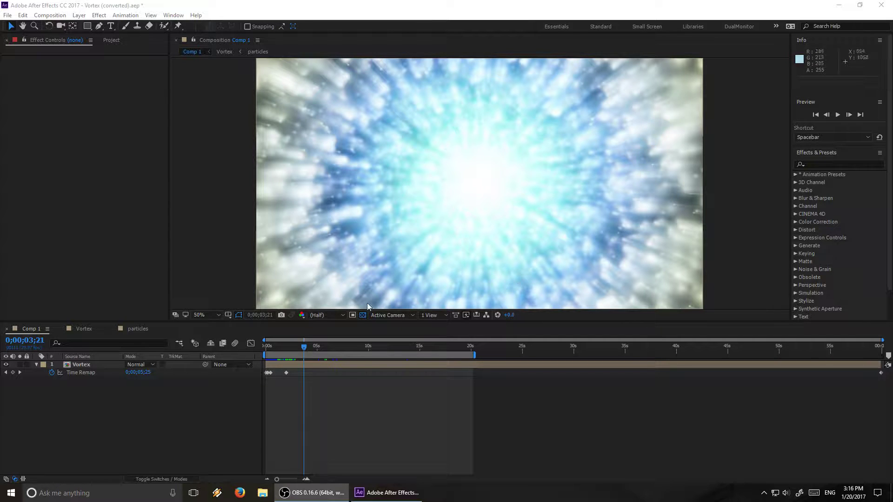
- Preview later vortex frames, then switch to the particles composition and select its Vortex layer
mouse_move(303, 344)
left_mouse_down()
mouse_move(327, 348)
mouse_move(292, 348)
mouse_move(308, 349)
left_mouse_up()
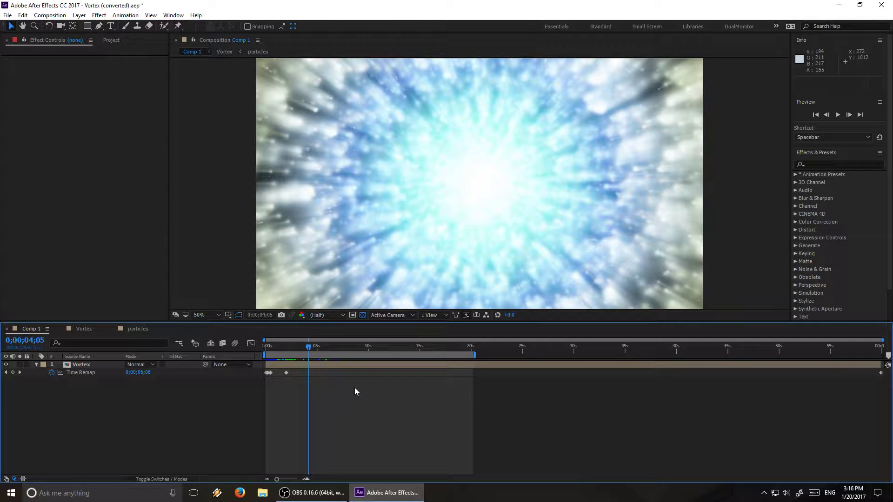
left_click_drag(309, 349, 333, 361)
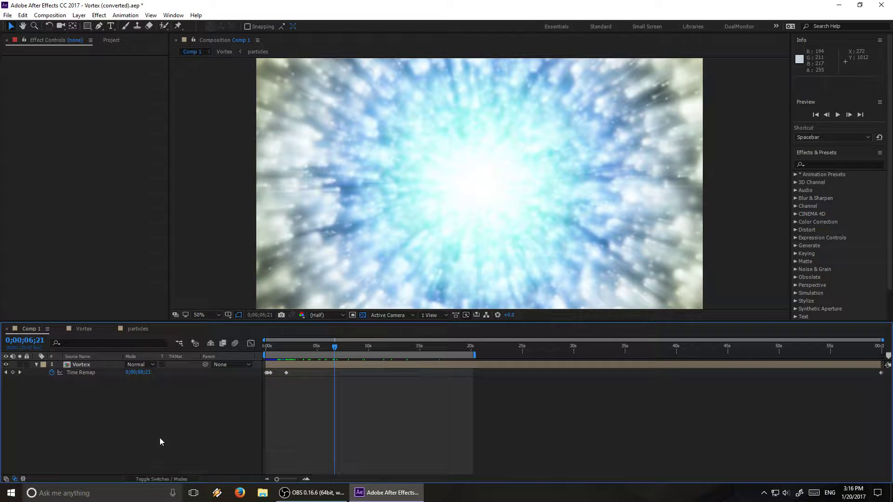
left_click(135, 329)
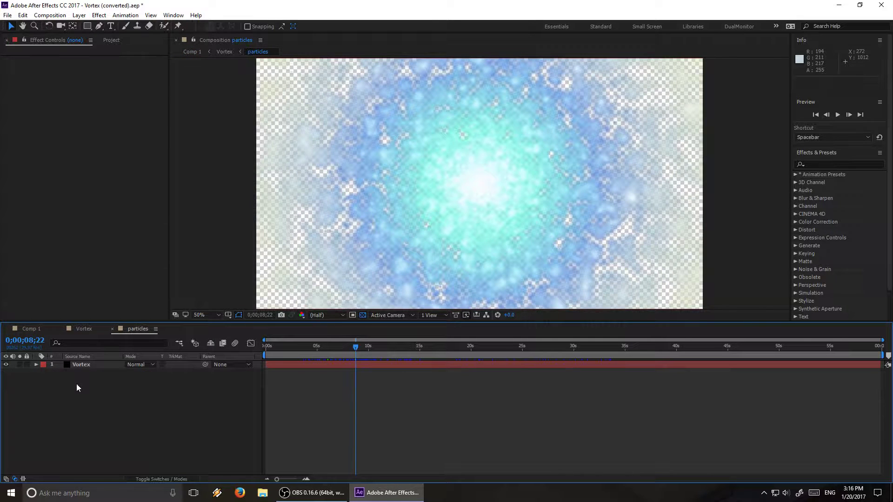
left_click(82, 364)
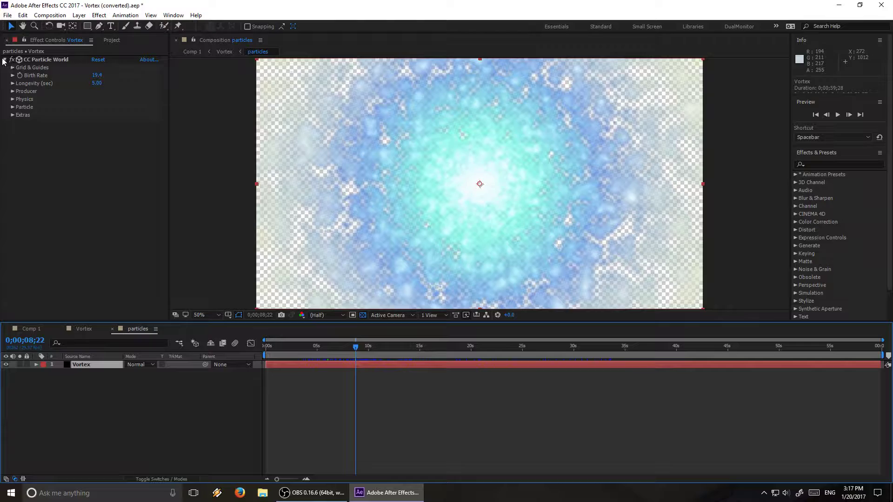
- Preview the early particle cloud and inspect the CC Particle World Producer group
mouse_move(364, 345)
left_mouse_down()
mouse_move(305, 345)
mouse_move(362, 341)
left_mouse_up()
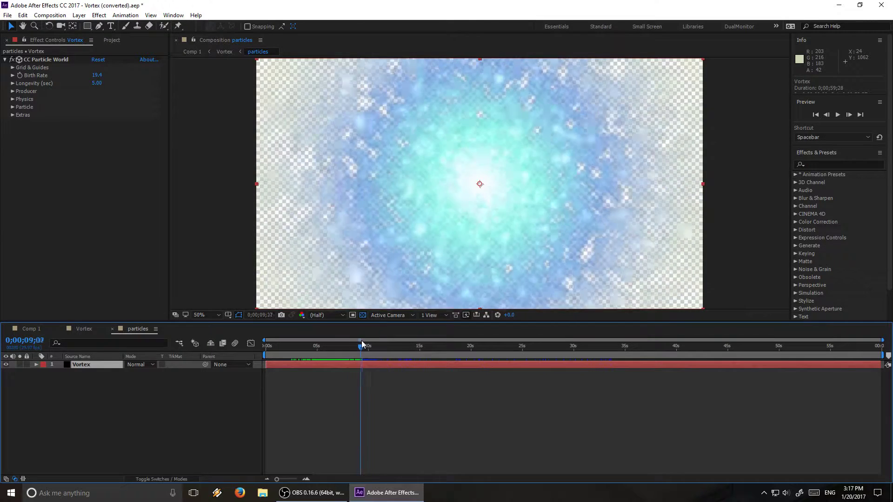
left_click(13, 91)
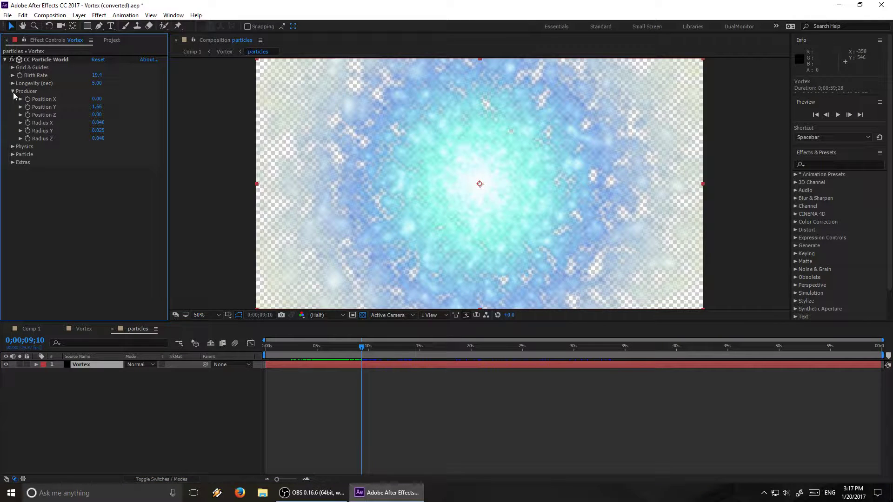
left_click(12, 92)
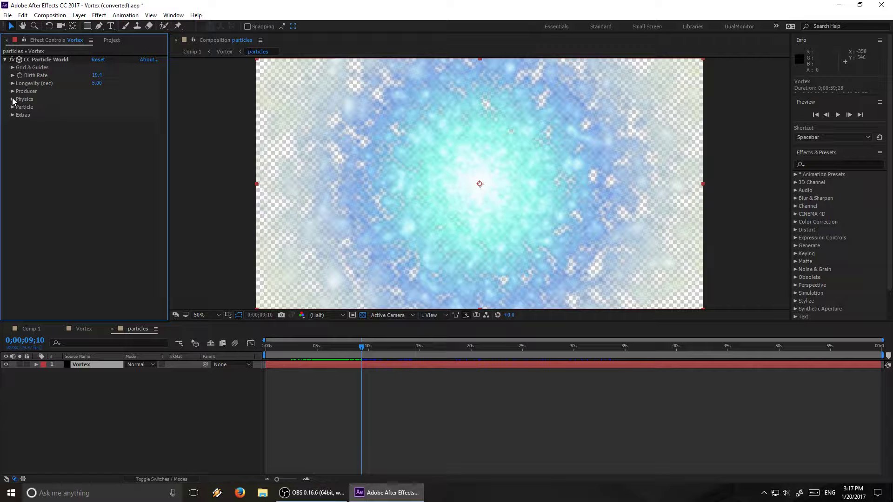
- Expand CC Particle World's Physics and Extras groups, previewing the vortex motion around 6–9 seconds
left_click(13, 100)
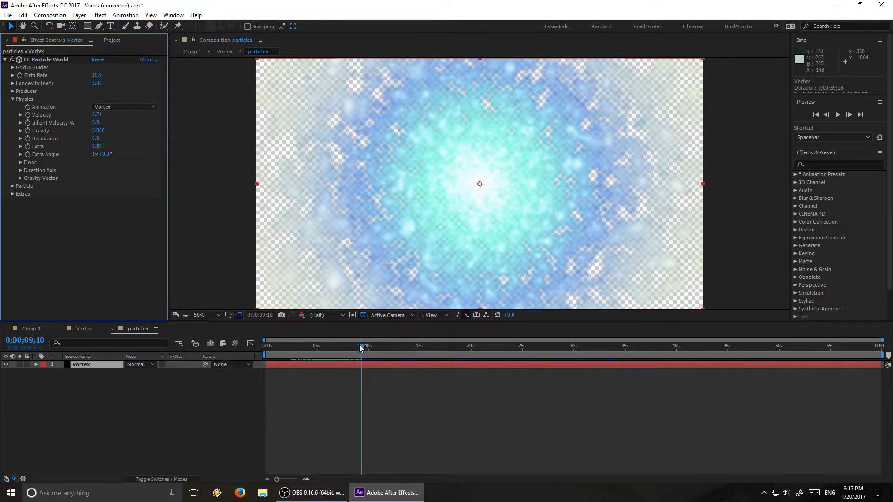
left_click_drag(360, 346, 421, 339)
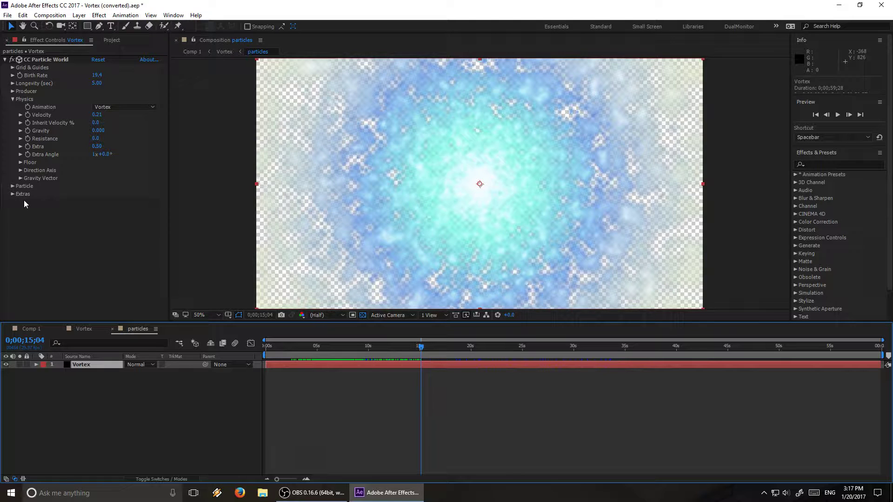
left_click(13, 194)
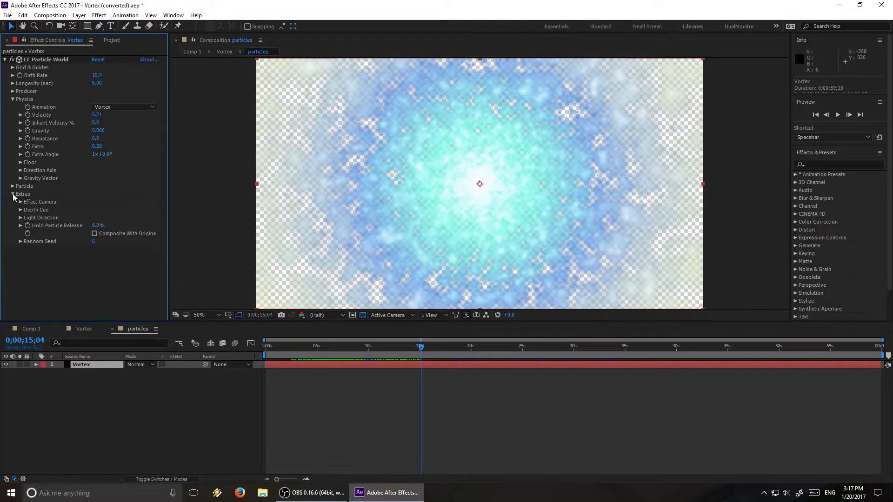
- Expand Effect Camera and set its Rotation X to 0° to view the floor
left_click(20, 202)
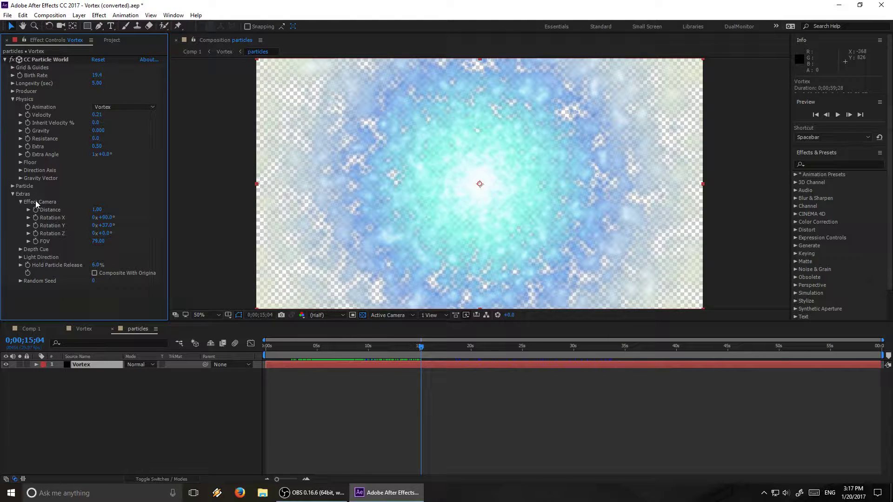
left_click(106, 218)
type("0")
key("Return")
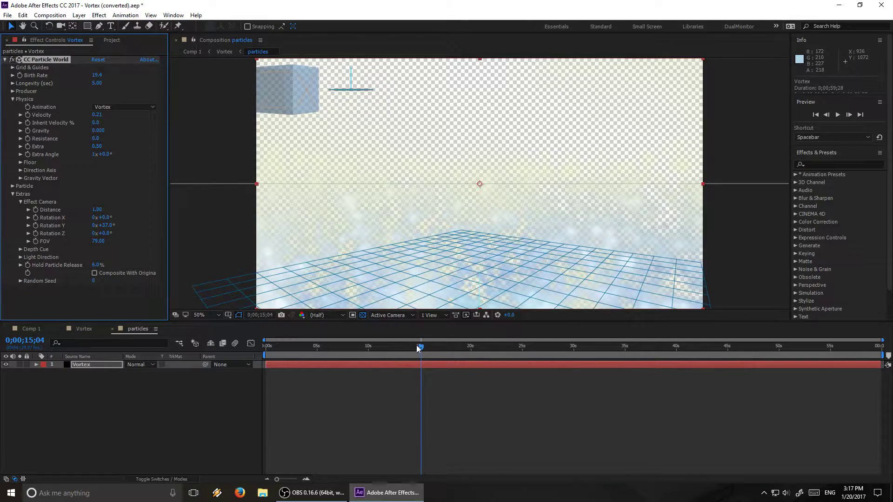
left_click_drag(416, 346, 387, 348)
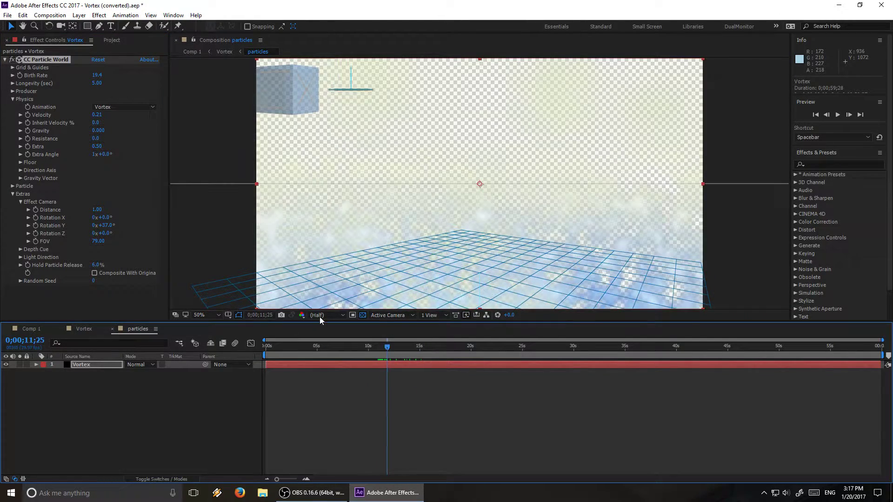
- Try Rotation X at 9 and about 52°, then settle on 90° for the top-down view
left_click(107, 217)
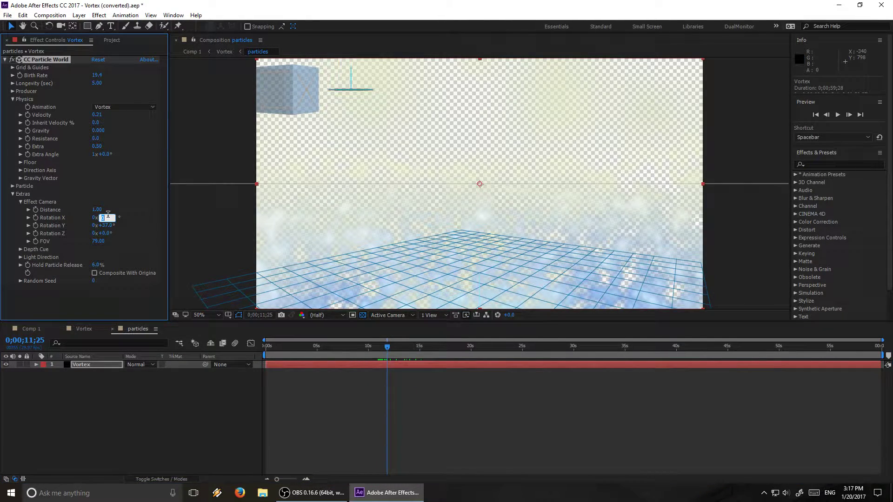
type("9.0")
key("Return")
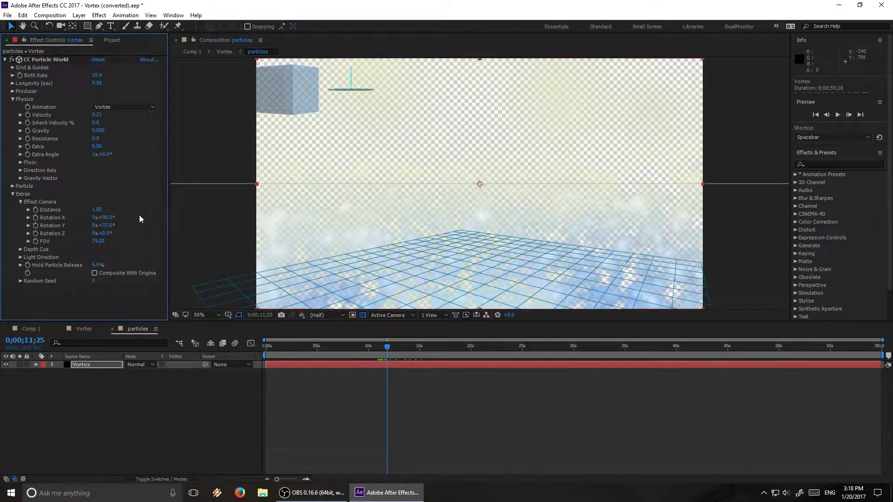
left_click_drag(105, 217, 84, 218)
left_click(106, 217)
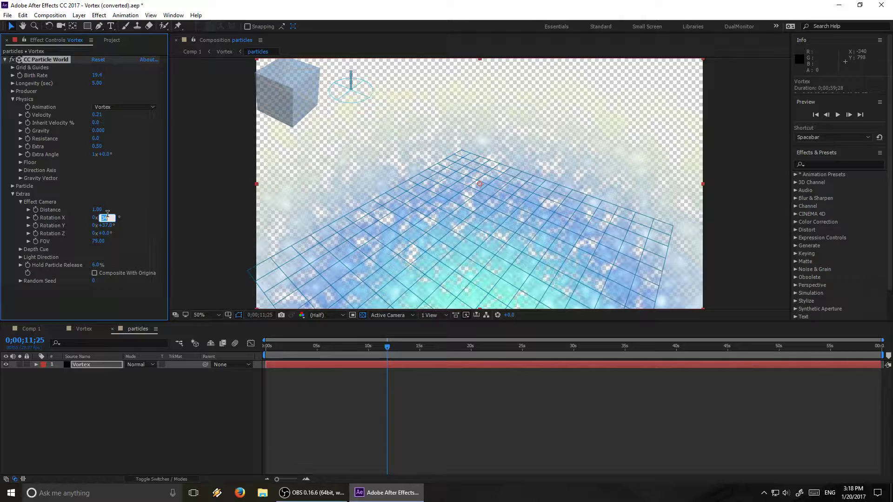
type("90")
key("Return")
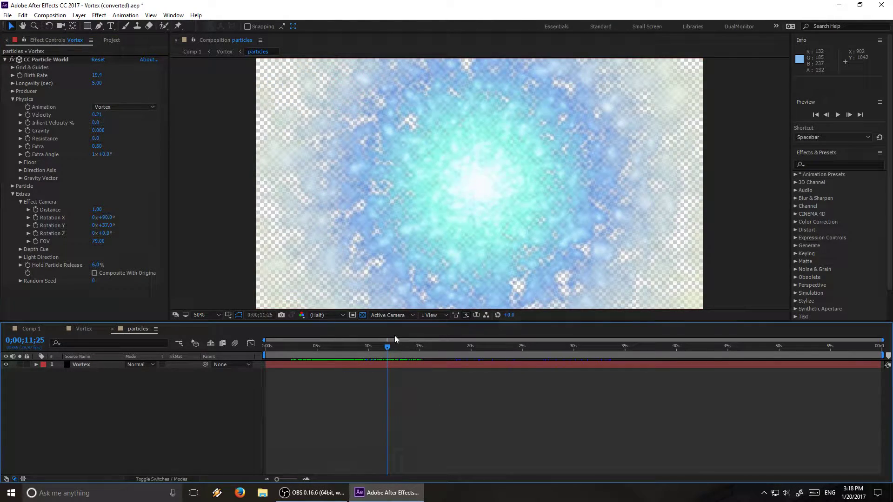
mouse_move(388, 347)
left_mouse_down()
mouse_move(462, 348)
mouse_move(357, 348)
mouse_move(401, 348)
left_mouse_up()
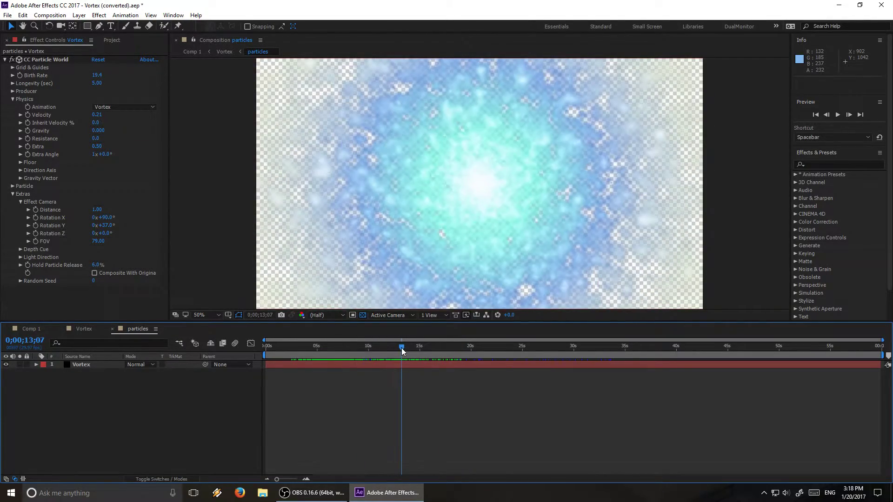
- Expand the Depth Cue settings and preview the particles from 4 to 15 seconds
left_click(18, 257)
left_click(20, 257)
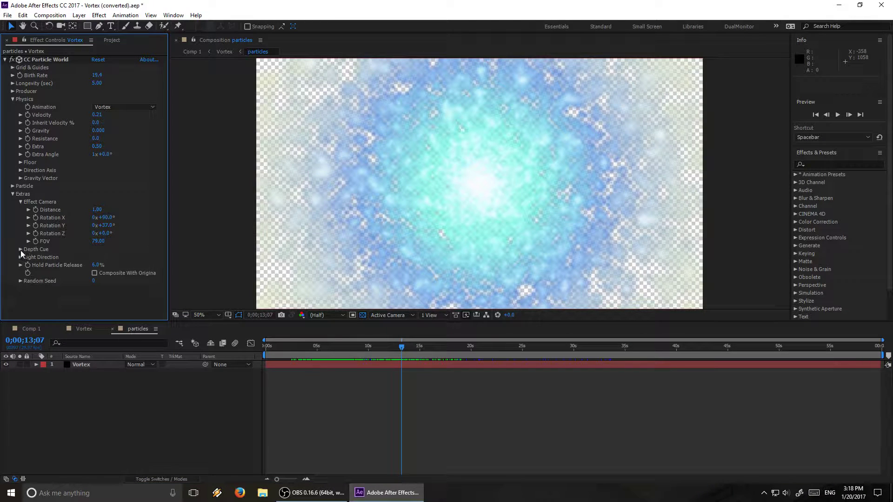
left_click(20, 250)
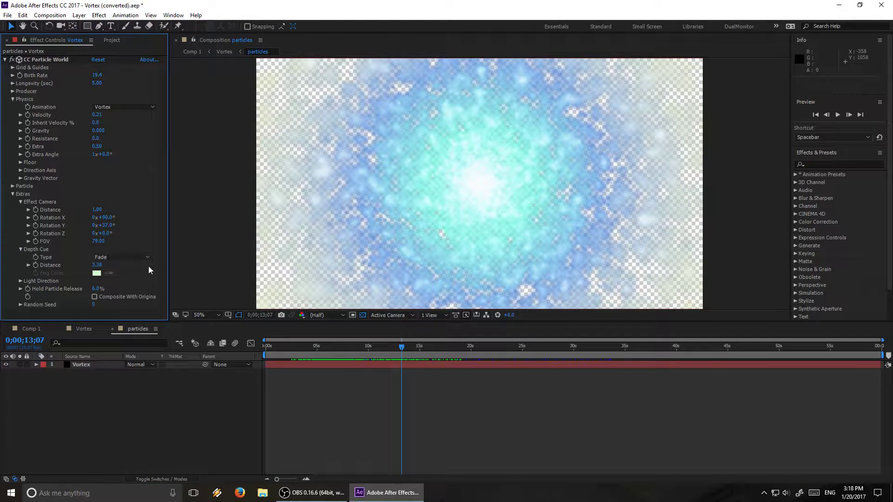
left_click(307, 347)
left_click_drag(301, 350, 391, 357)
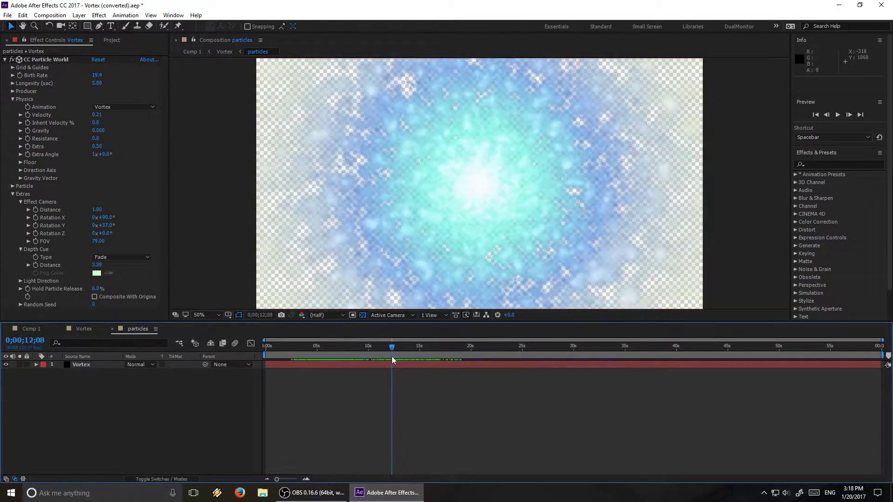
- Reveal the Particle settings and the Custom Color Map's five colours, previewing the colour change
left_click(11, 186)
scroll(7, 188, "down", 2)
scroll(7, 189, "down", 5)
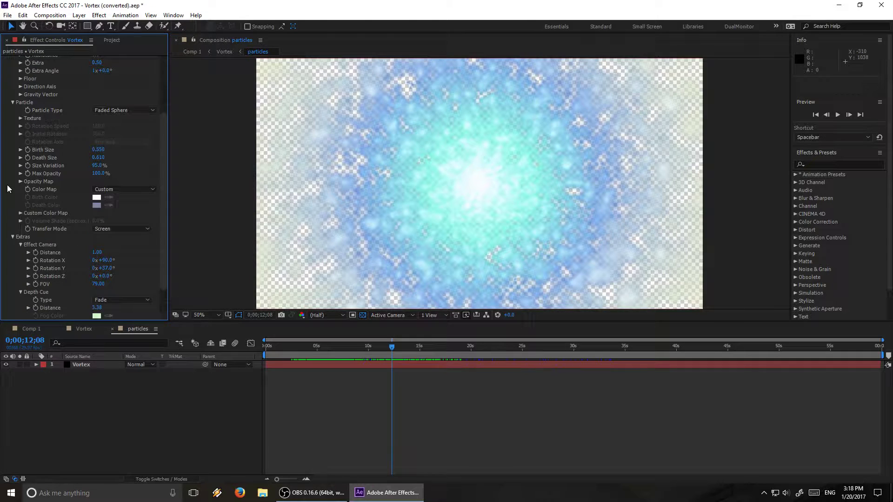
left_click(20, 213)
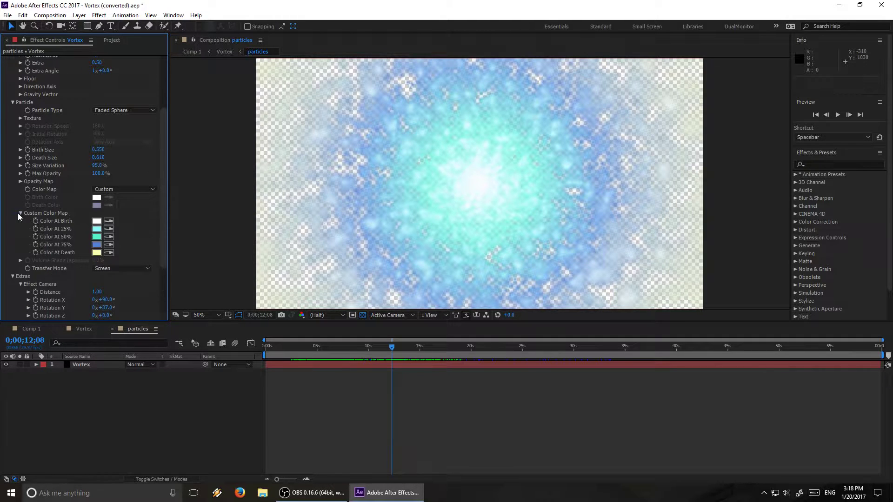
scroll(9, 208, "down", 2)
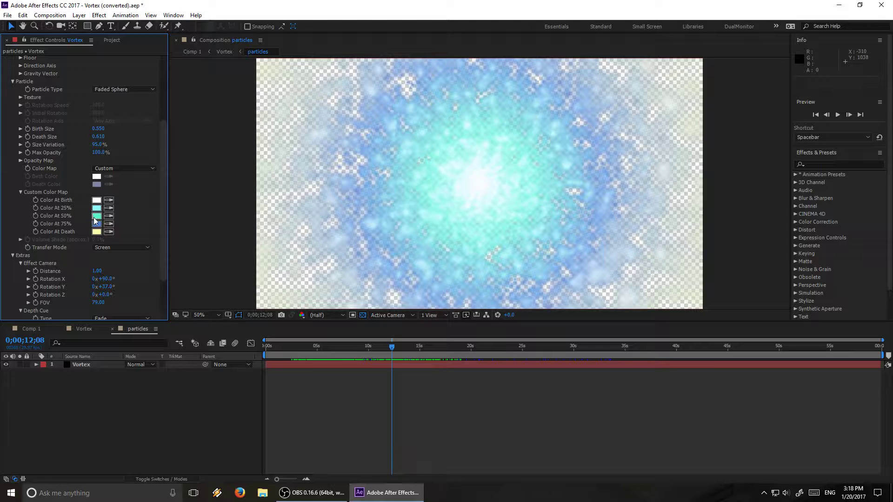
left_click_drag(327, 351, 425, 356)
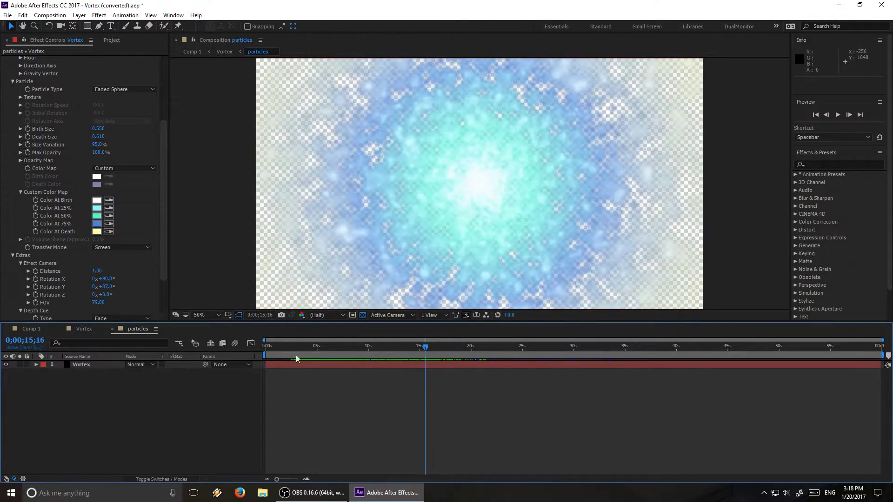
- Switch to the Vortex composition and hide its top two particles layers
left_click(81, 330)
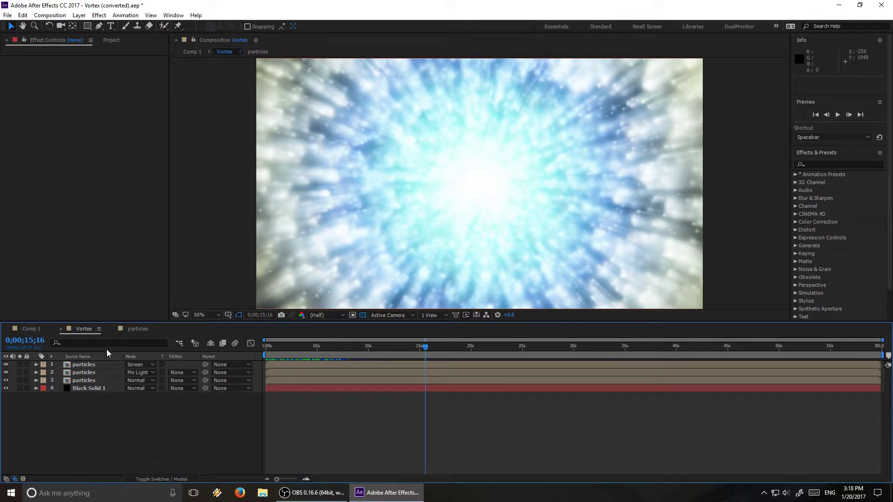
left_click_drag(315, 348, 392, 350)
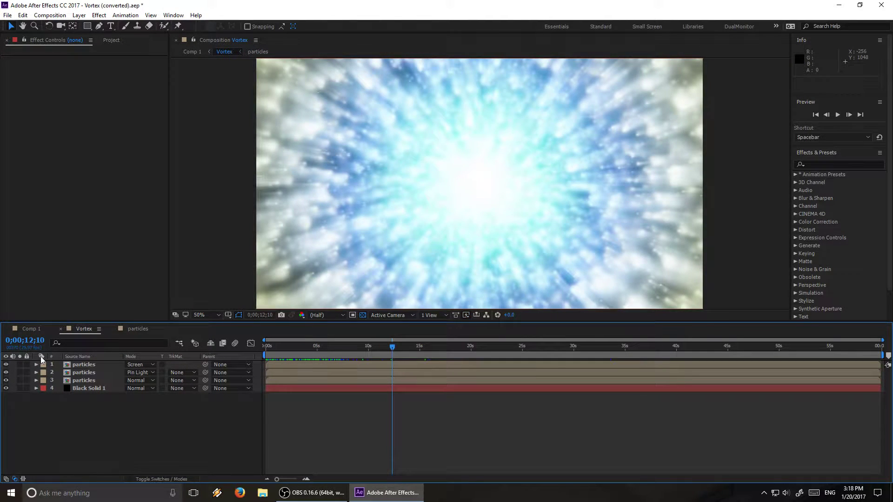
left_click(6, 372)
left_click(6, 365)
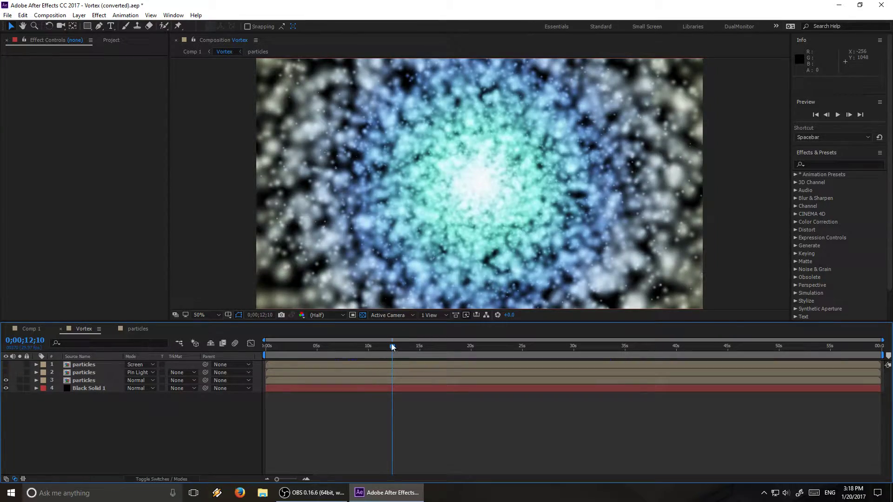
left_click_drag(369, 347, 400, 347)
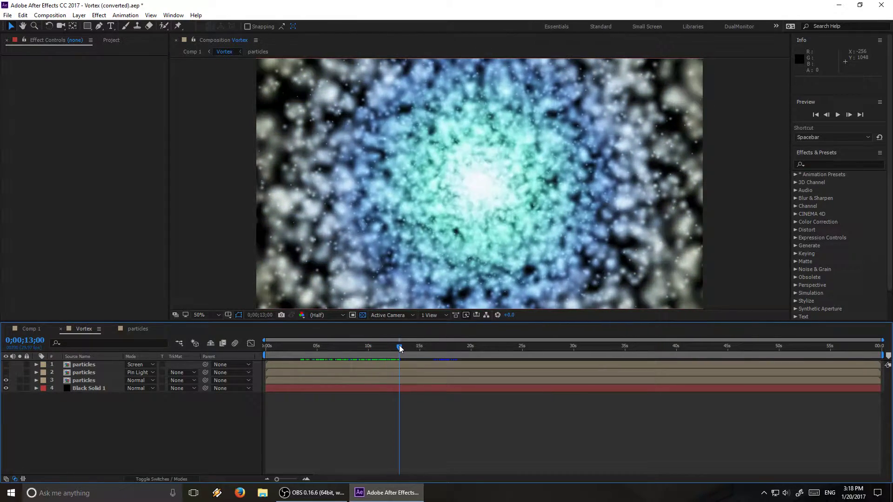
- Select the second particles layer and inspect its Fast Blur effect at 119.0
left_click(86, 379)
left_click(87, 373)
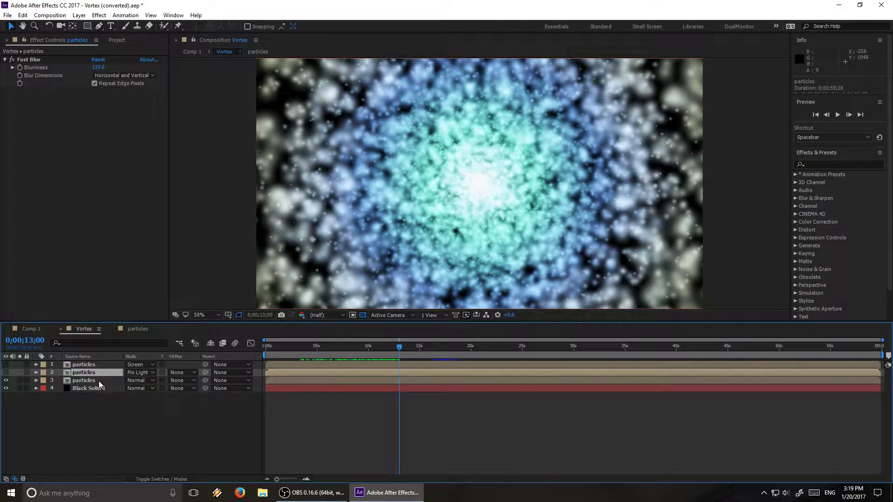
left_click(32, 61)
left_click(60, 127)
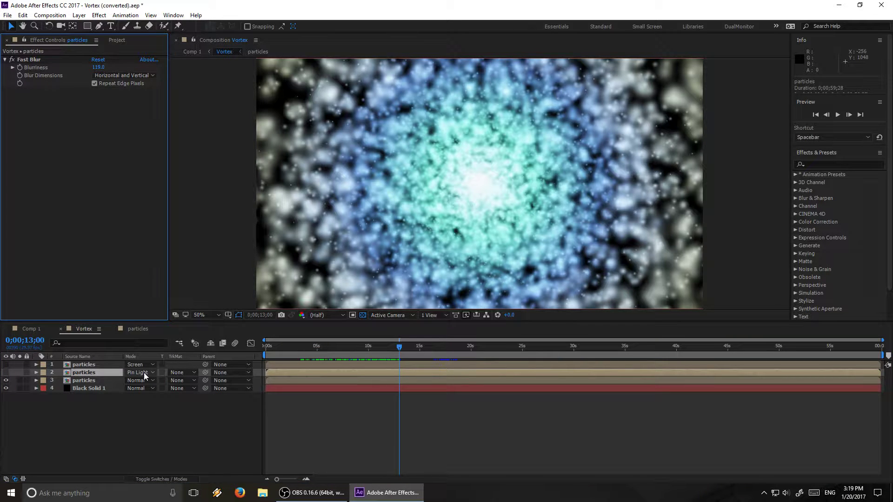
- Show the Pin Light layer and preview, comparing with sharp layer 3 hidden and shown near 8 seconds
left_click(6, 373)
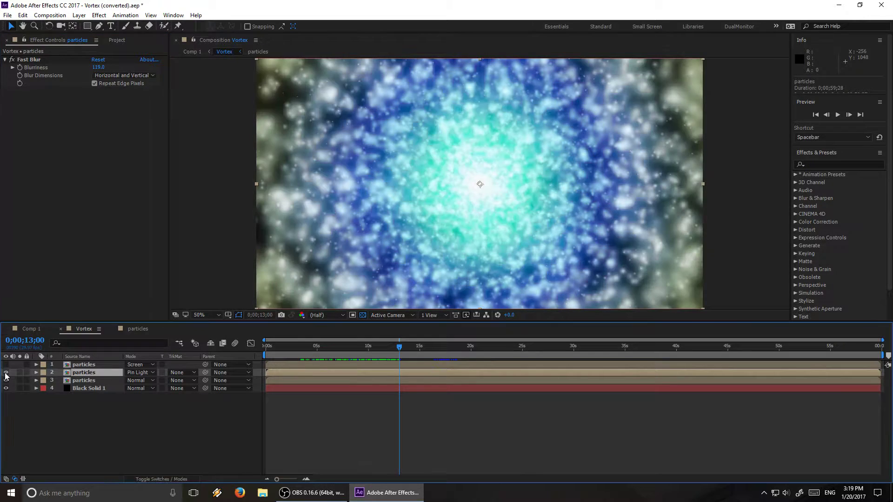
left_click(314, 347)
key("space")
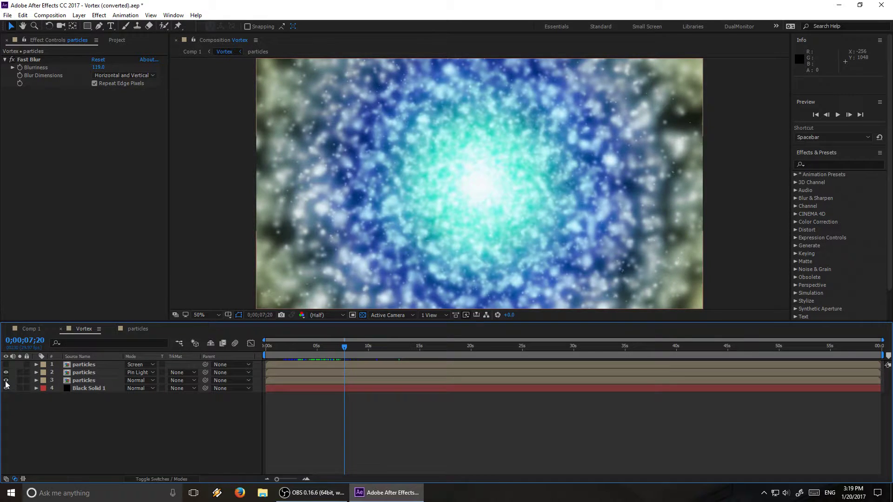
left_click(5, 380)
left_click(298, 349)
left_click_drag(298, 348, 366, 347)
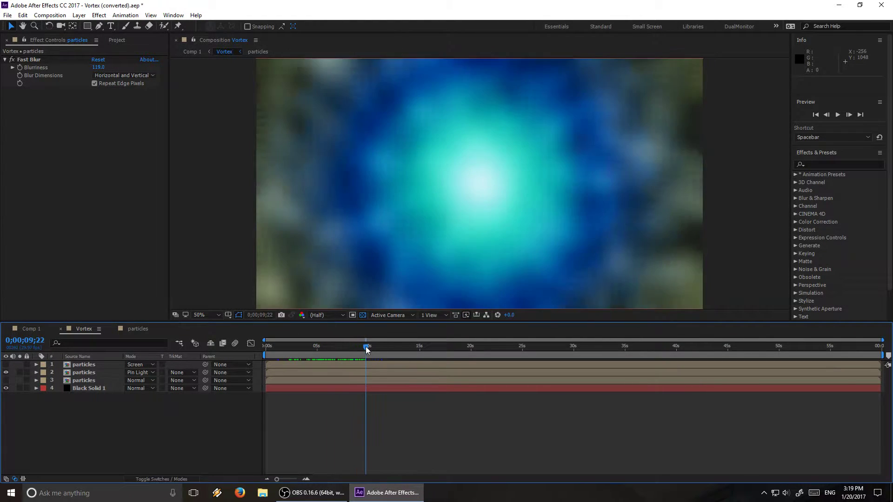
left_click(5, 381)
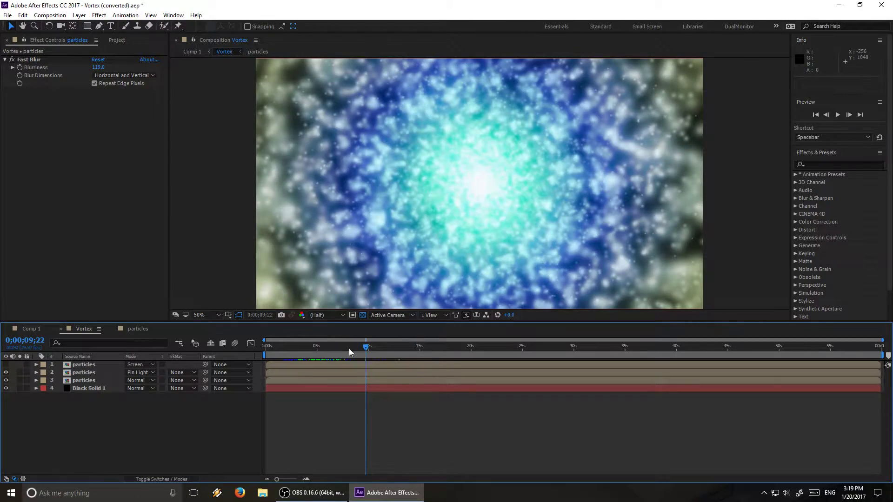
mouse_move(367, 350)
left_mouse_down()
mouse_move(314, 351)
mouse_move(379, 348)
left_mouse_up()
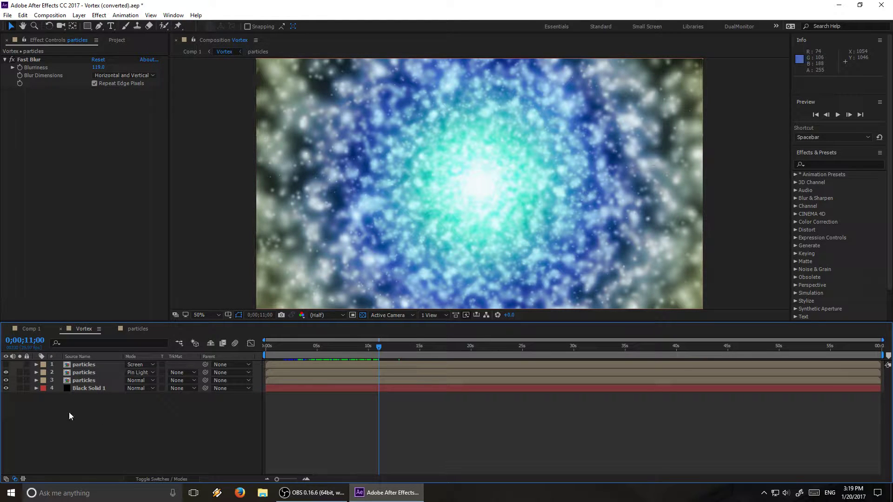
- Inspect the top particles layer's CC Radial Fast Blur effect
left_click(87, 367)
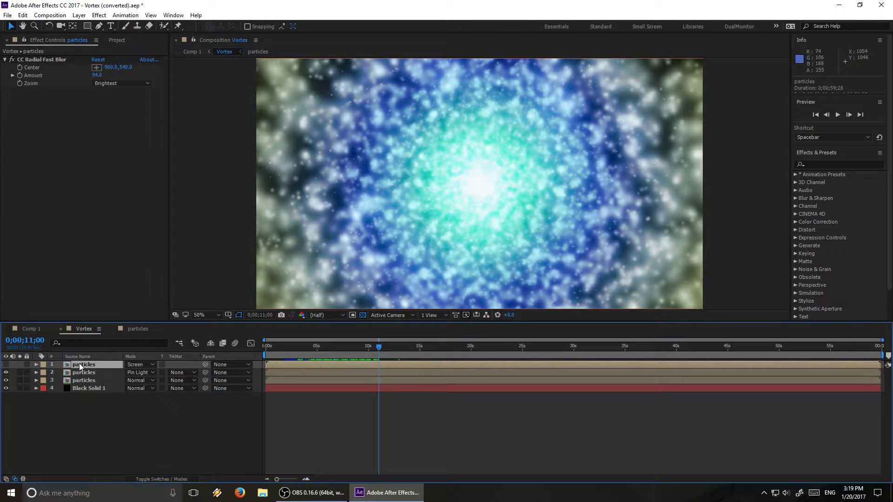
left_click(77, 373)
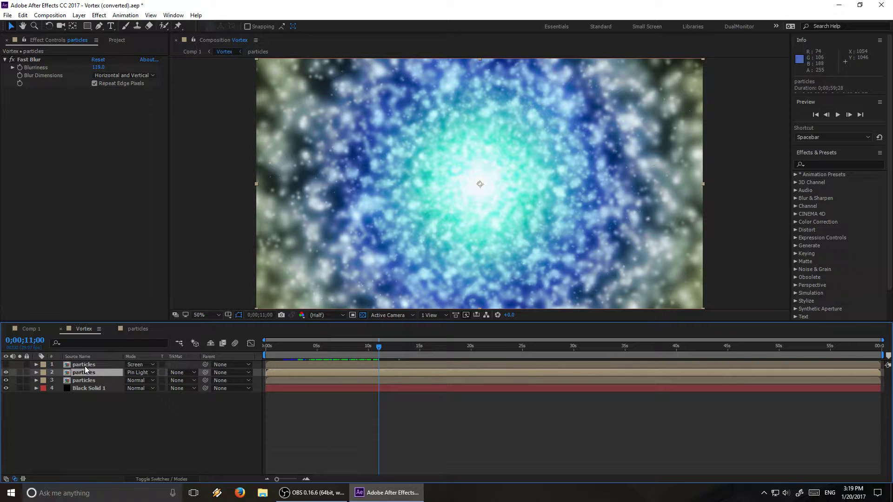
left_click(85, 367)
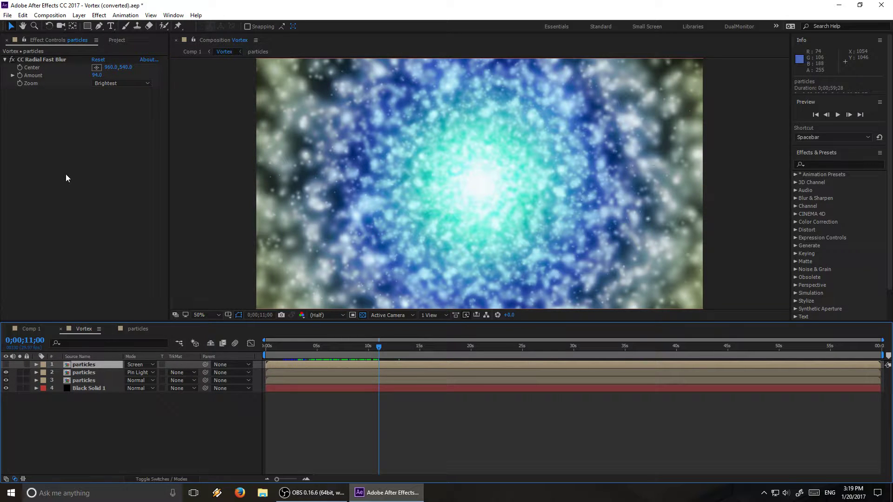
left_click(51, 59)
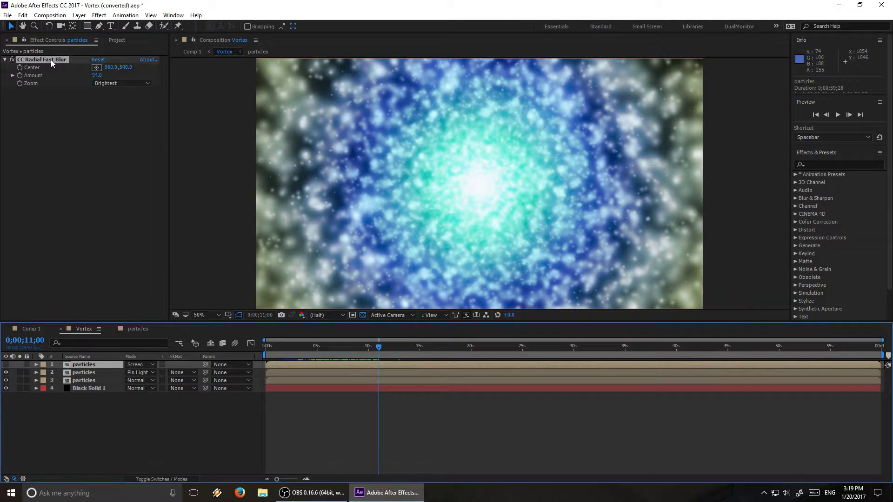
left_click(54, 199)
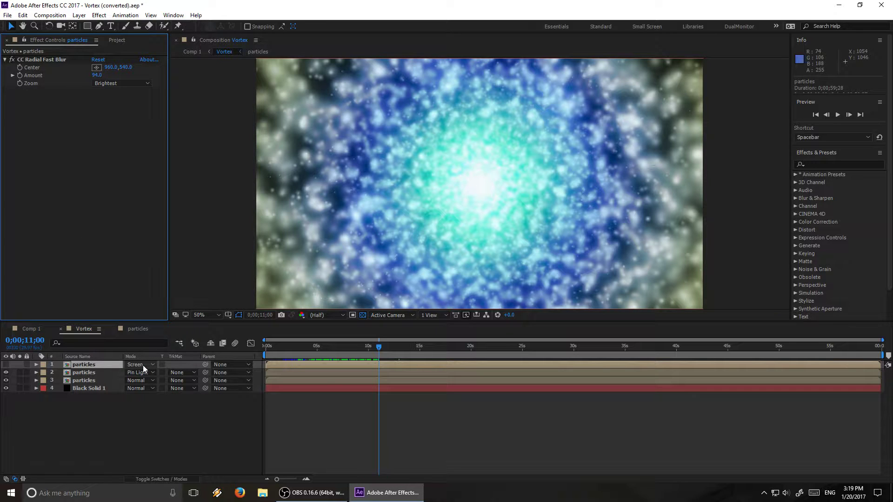
- Show the radial-blur layer alone and check its light rays between 4 and 5 seconds
left_click(5, 365)
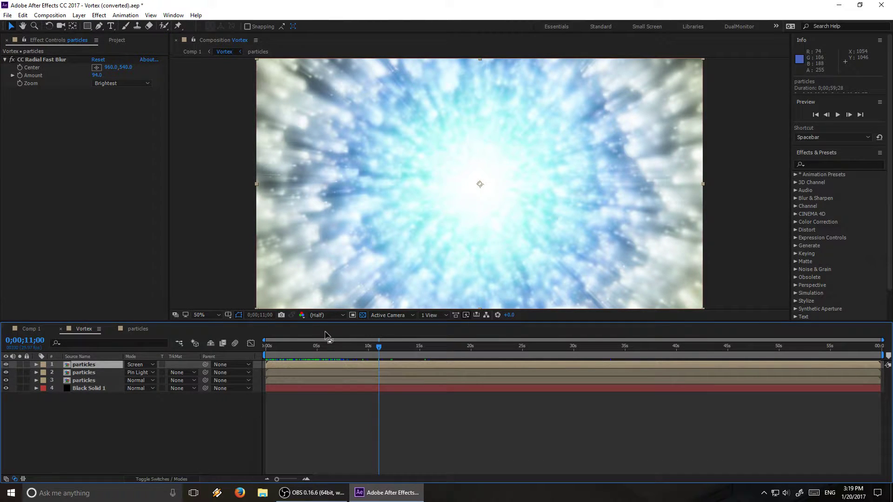
mouse_move(311, 347)
left_mouse_down()
mouse_move(291, 351)
mouse_move(311, 349)
left_mouse_up()
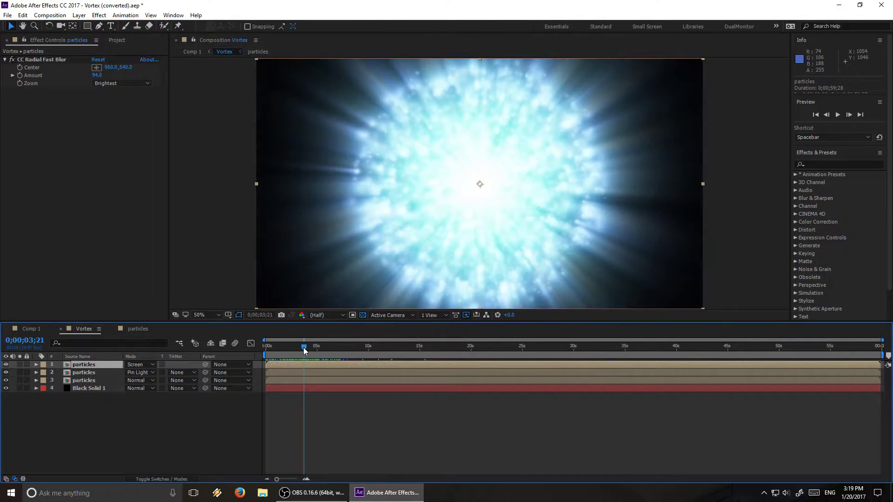
left_click_drag(303, 347, 345, 348)
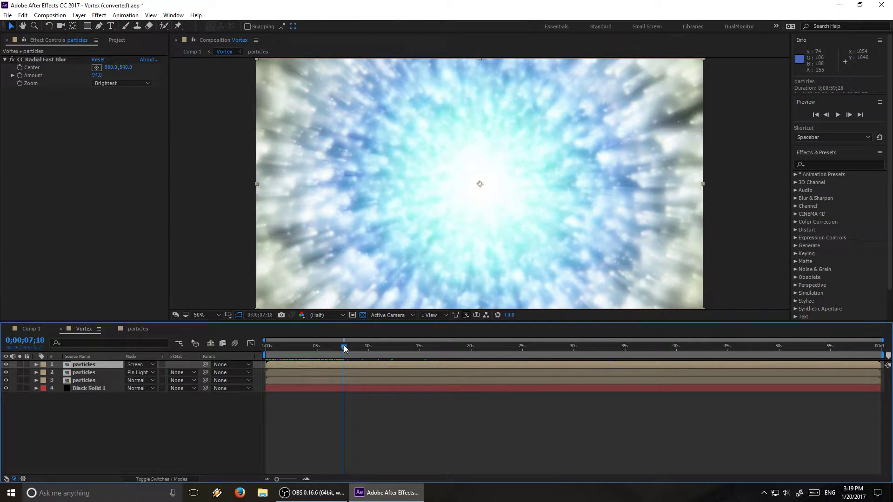
left_click_drag(6, 373, 6, 381)
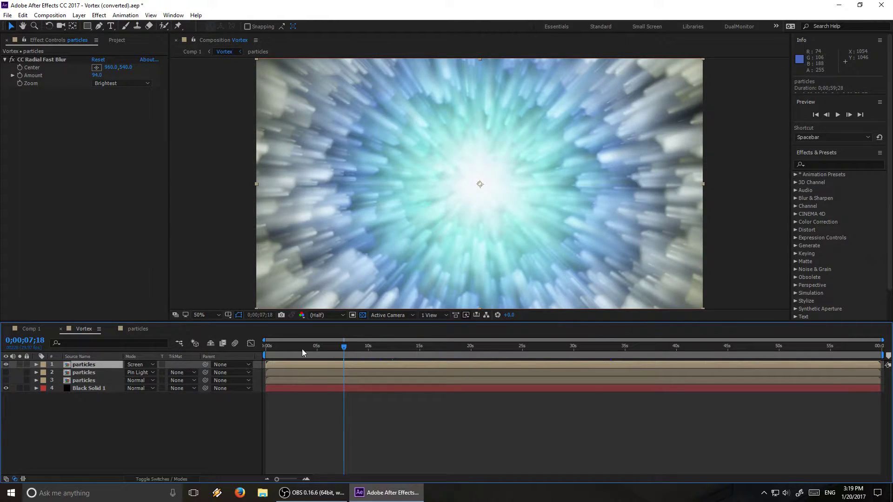
mouse_move(344, 348)
left_mouse_down()
mouse_move(292, 352)
mouse_move(330, 348)
left_mouse_up()
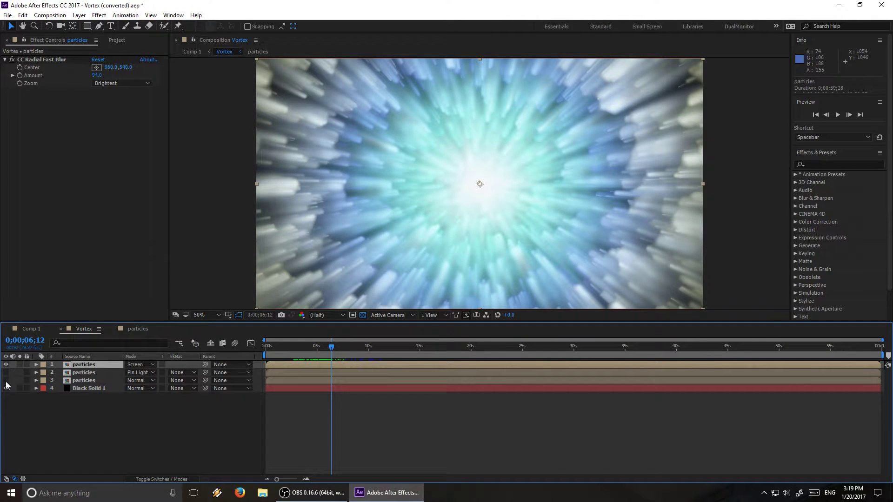
- Make all three particles layers visible and preview the combined radial-burst vortex near 6 seconds
left_click(7, 365)
left_click(6, 380)
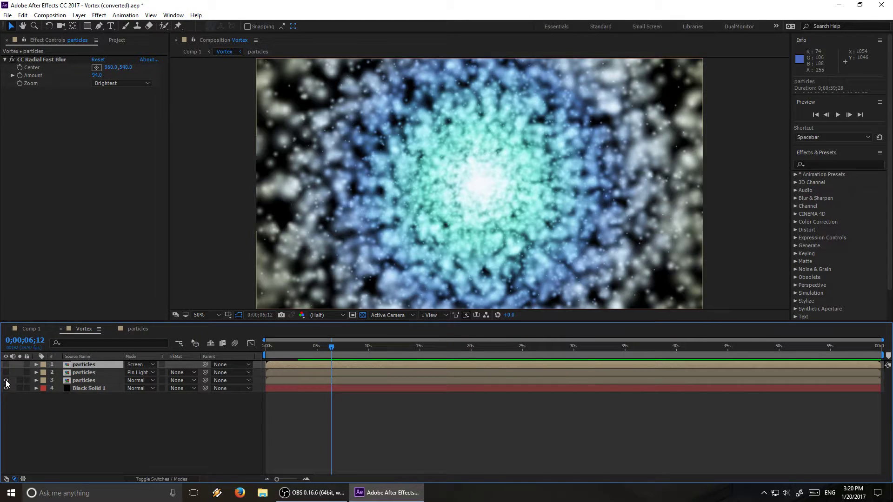
left_click(7, 373)
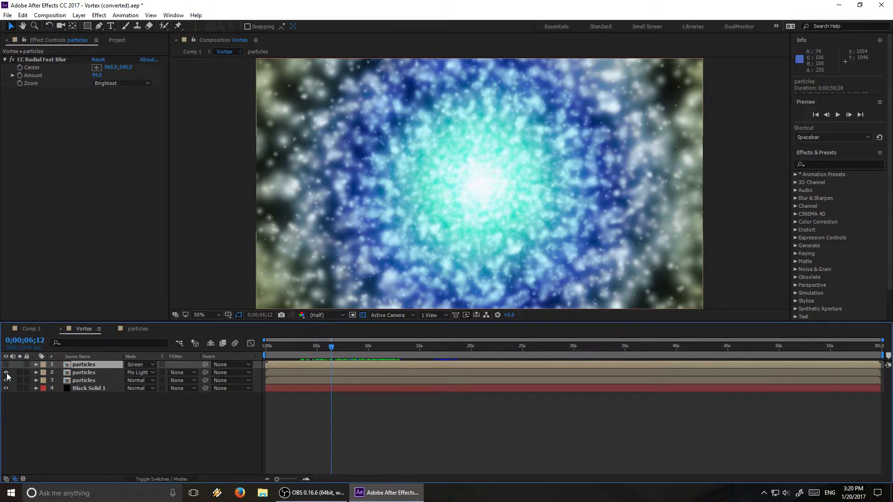
left_click(88, 373)
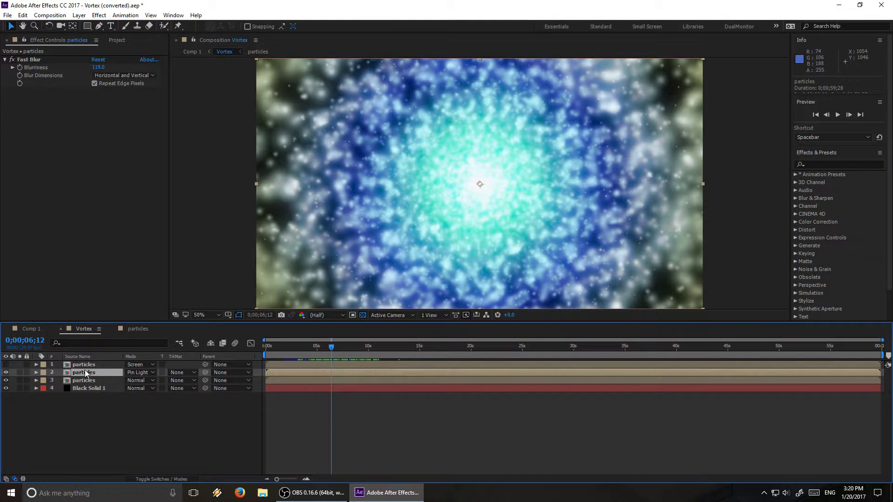
left_click(83, 364)
left_click(6, 365)
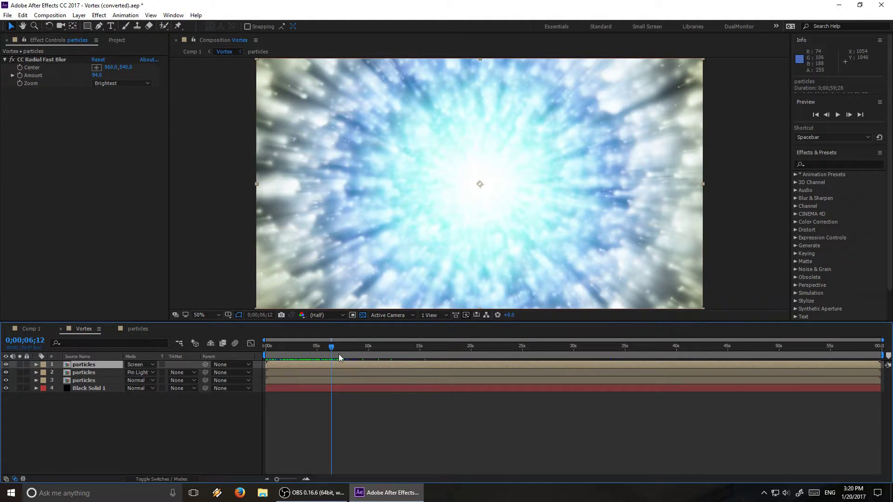
left_click_drag(329, 349, 349, 348)
key("space")
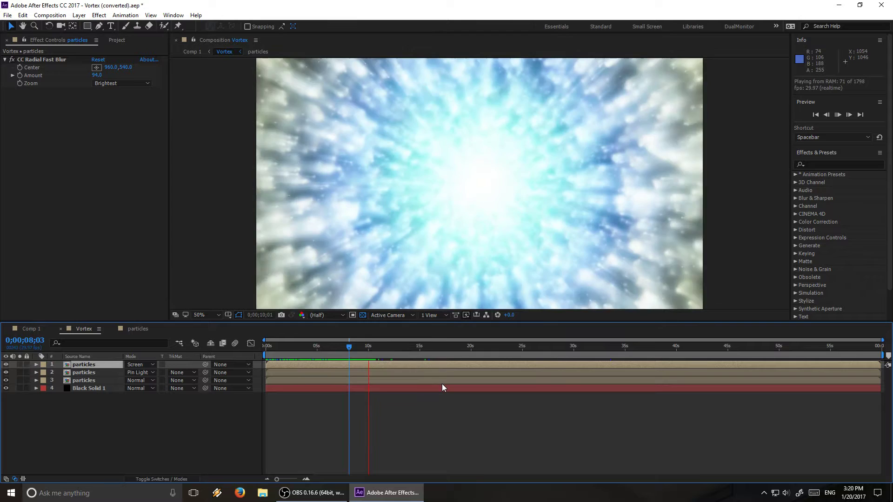
key("space")
- Switch to Comp 1 and preview its intro from 0;00;00;00
left_click(29, 330)
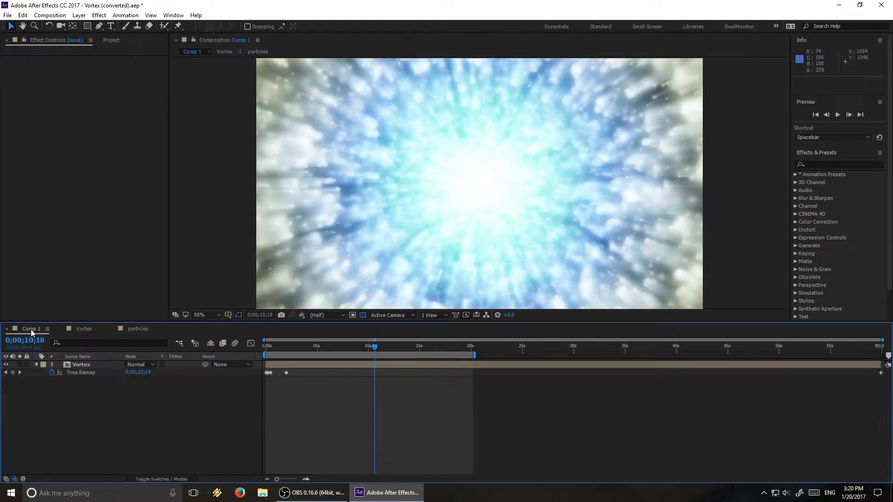
left_click(274, 347)
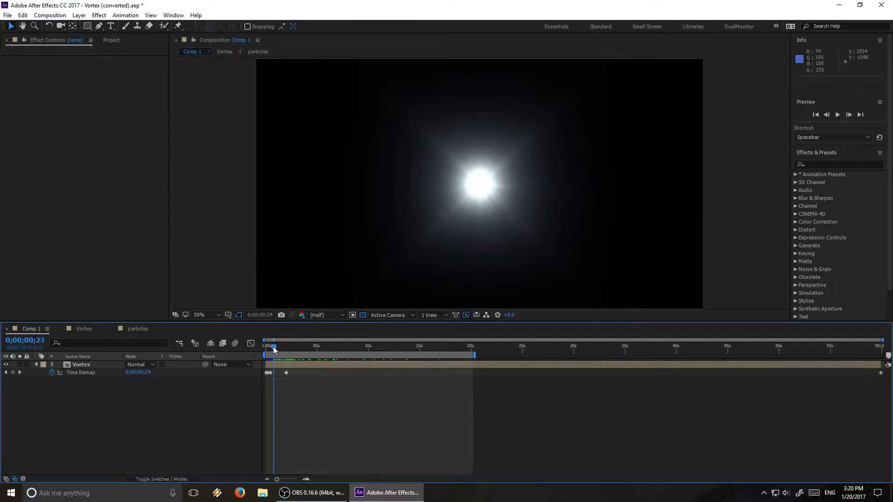
left_click_drag(272, 348, 256, 347)
key("space")
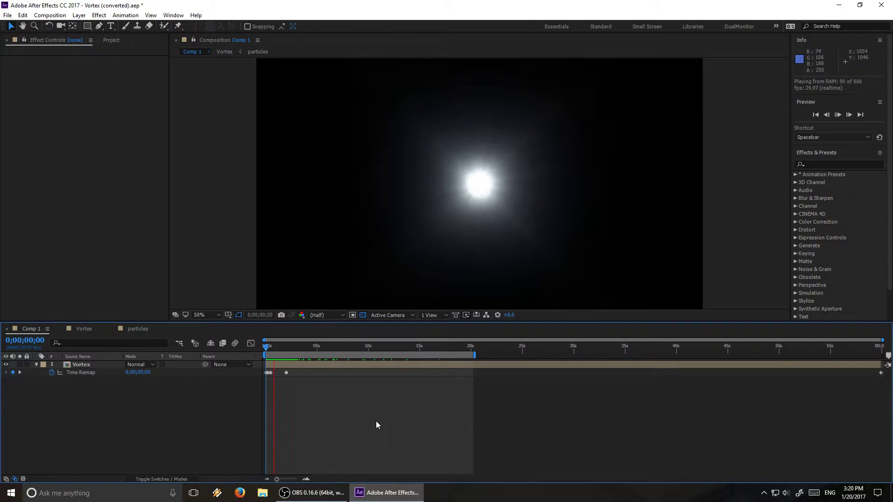
key("space")
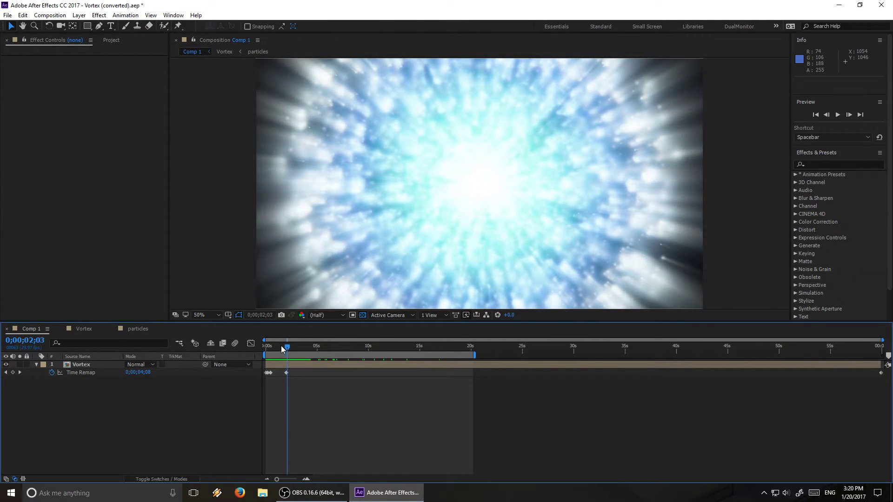
left_click_drag(282, 348, 263, 353)
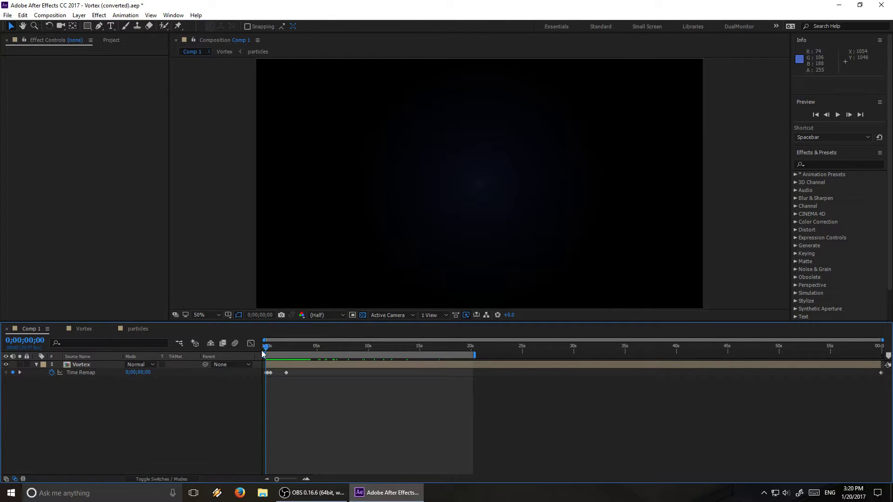
- Check the time-remapped Vortex layer and replay the first two seconds of the burst from the start
left_click(86, 366)
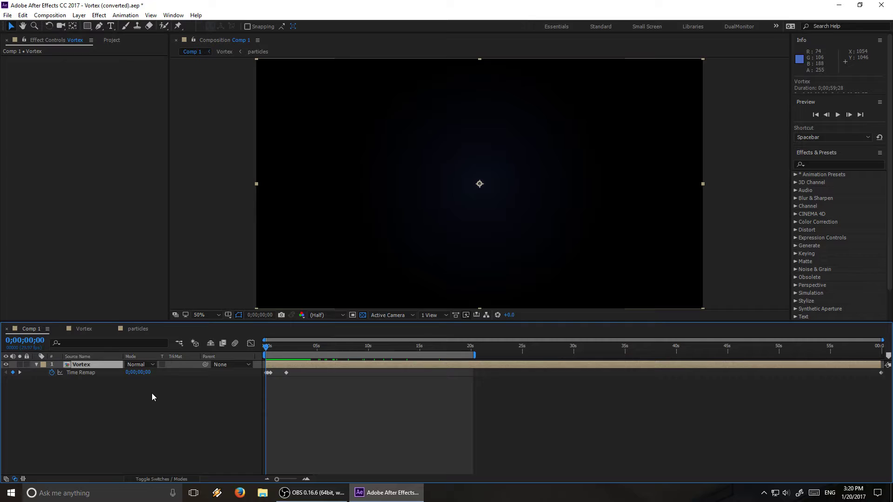
left_click(306, 412)
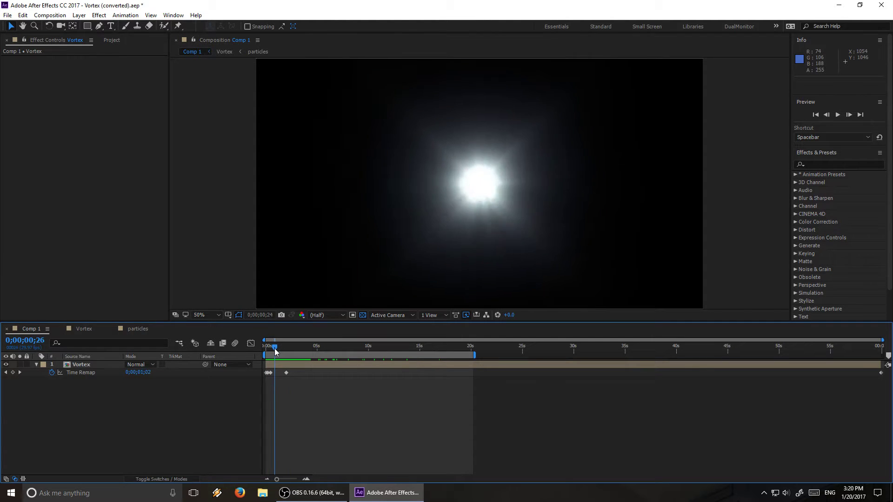
left_click_drag(276, 350, 319, 348)
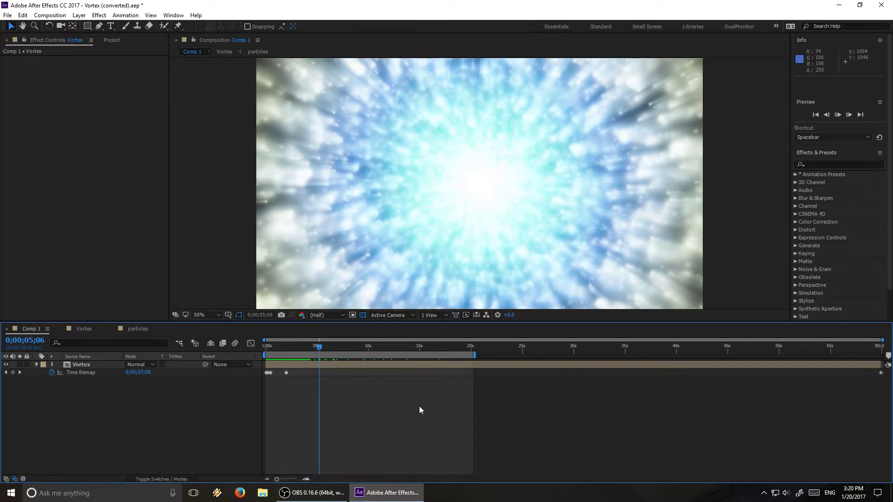
key("space")
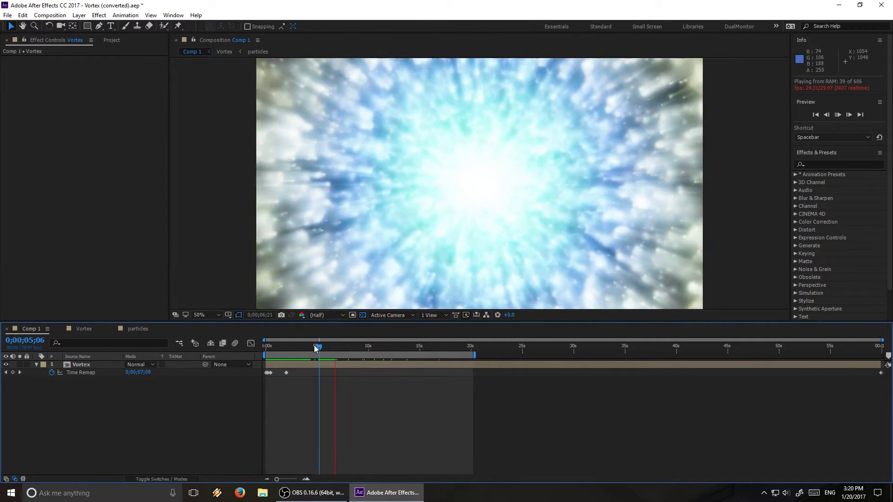
left_click_drag(310, 346, 252, 351)
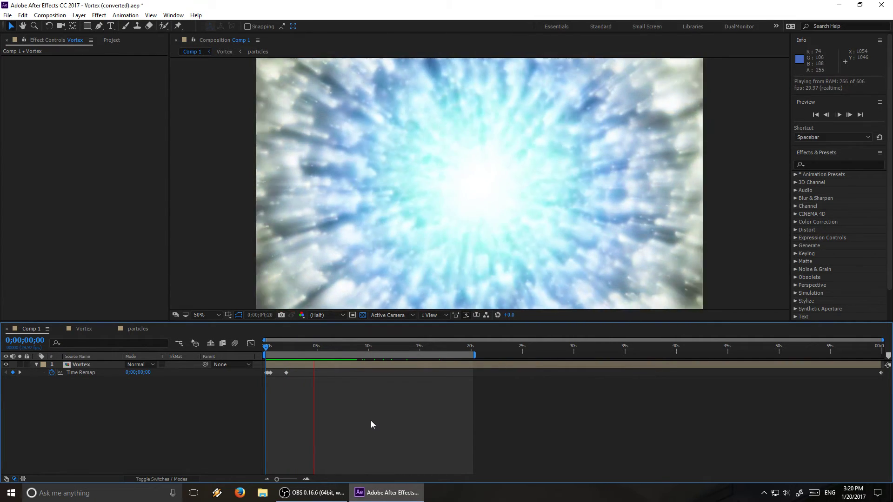
key("space")
left_click(305, 347)
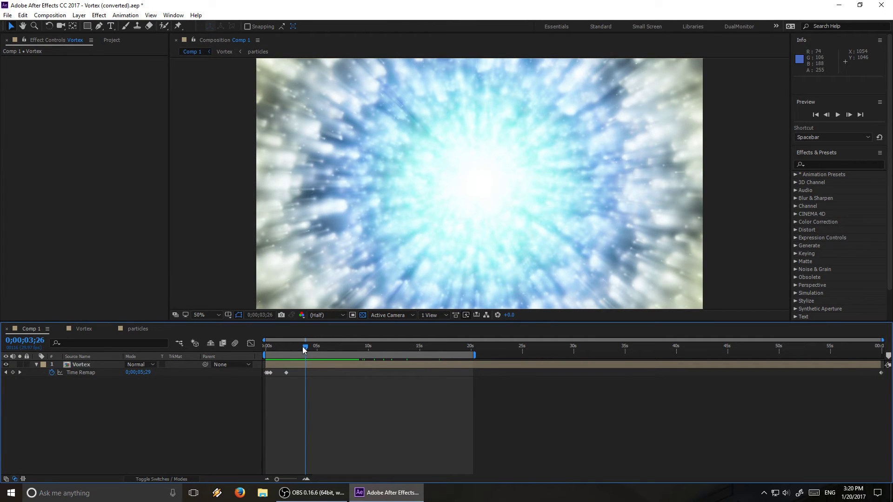
left_click_drag(304, 349, 328, 361)
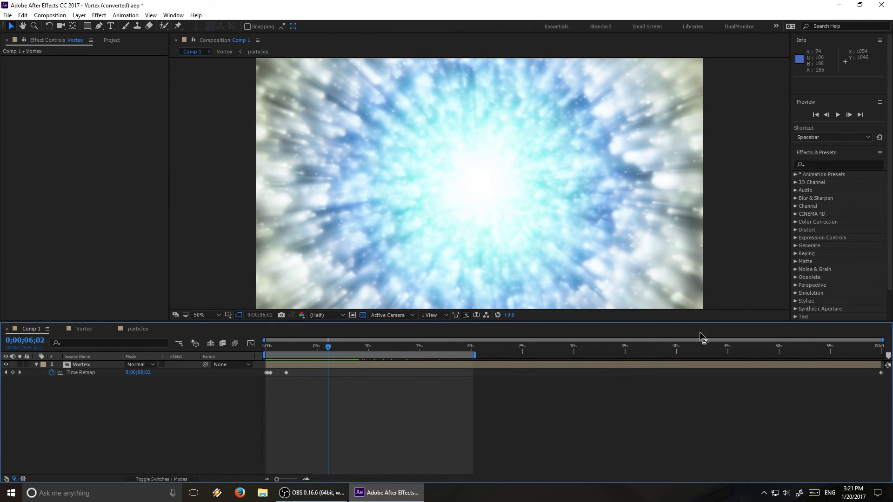